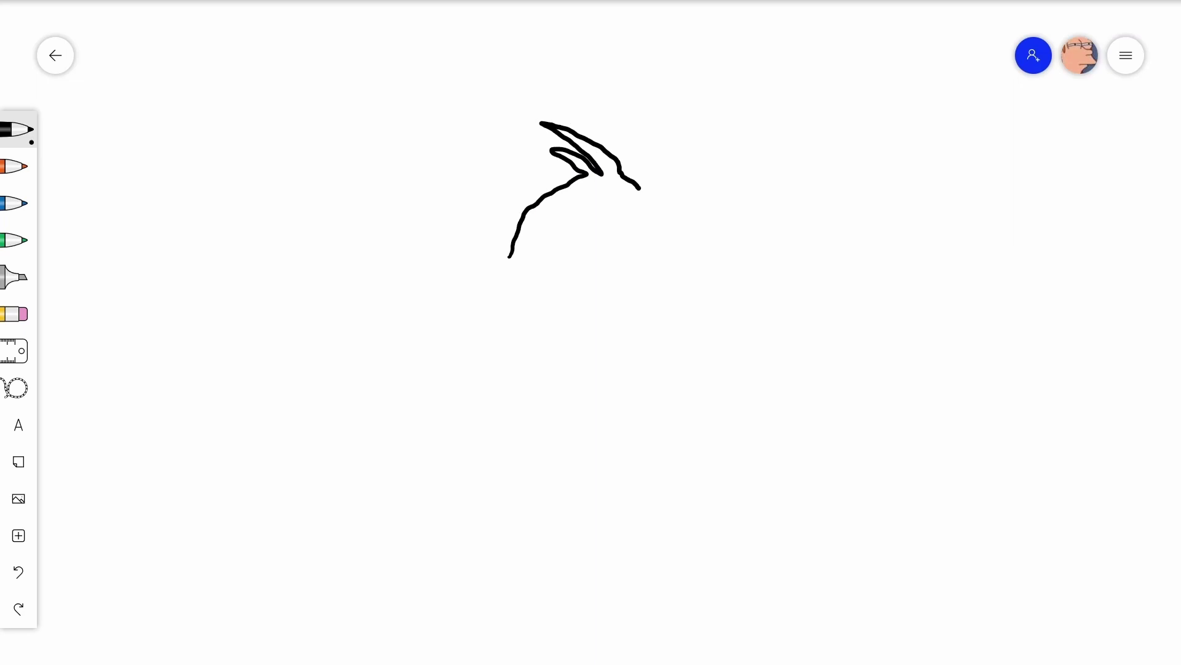
Step: Complete the dragon's snout and jaw in black, continuing the line around the throat into the right wing's inner edge
mouse_move(640, 188)
mouse_down()
mouse_move(656, 220)
mouse_move(642, 232)
mouse_up()
mouse_move(601, 216)
mouse_down()
mouse_move(561, 230)
mouse_move(555, 261)
mouse_move(571, 277)
mouse_up()
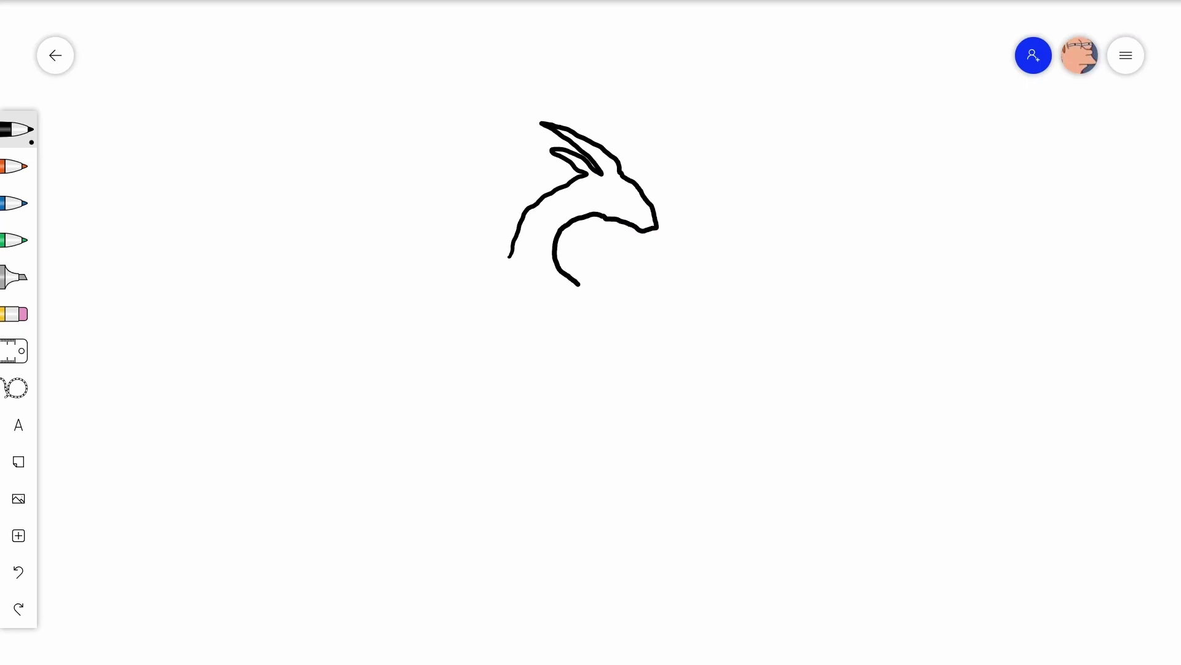
mouse_move(590, 292)
mouse_down()
mouse_move(672, 280)
mouse_move(727, 225)
mouse_move(735, 150)
mouse_move(694, 115)
mouse_up()
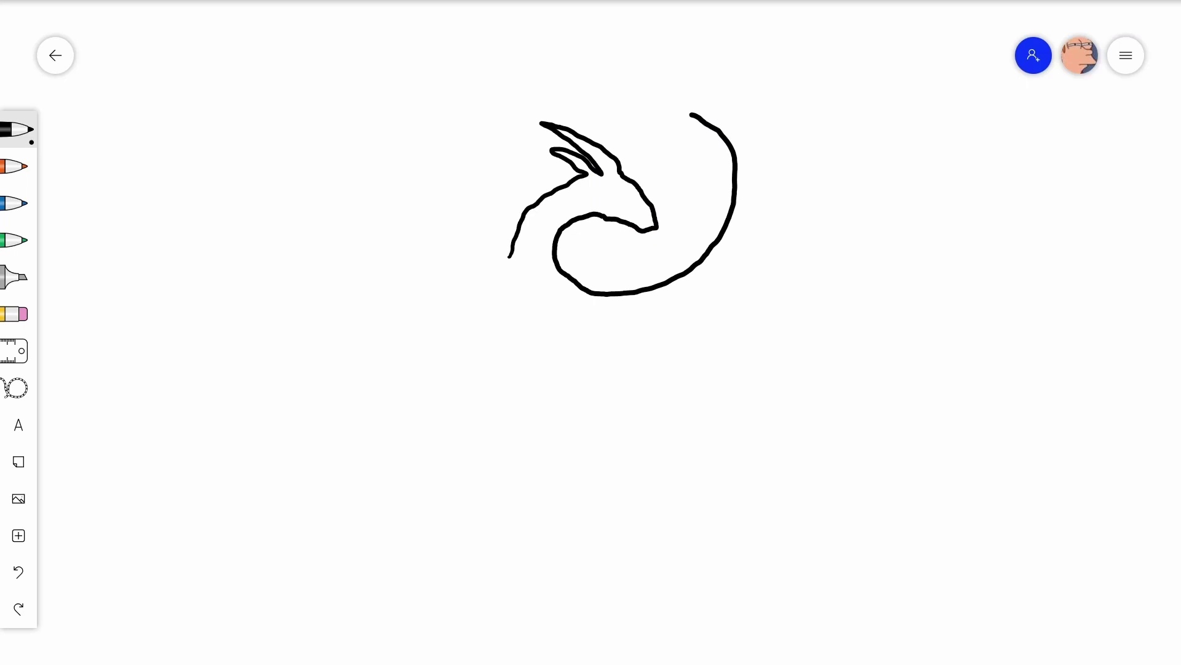
Step: Draw the left wing's inner edge from the neck, plus the arched upper edges of both wings down to their outer tips
mouse_move(509, 256)
mouse_down()
mouse_move(466, 290)
mouse_move(438, 283)
mouse_move(421, 251)
mouse_move(427, 163)
mouse_move(489, 112)
mouse_up()
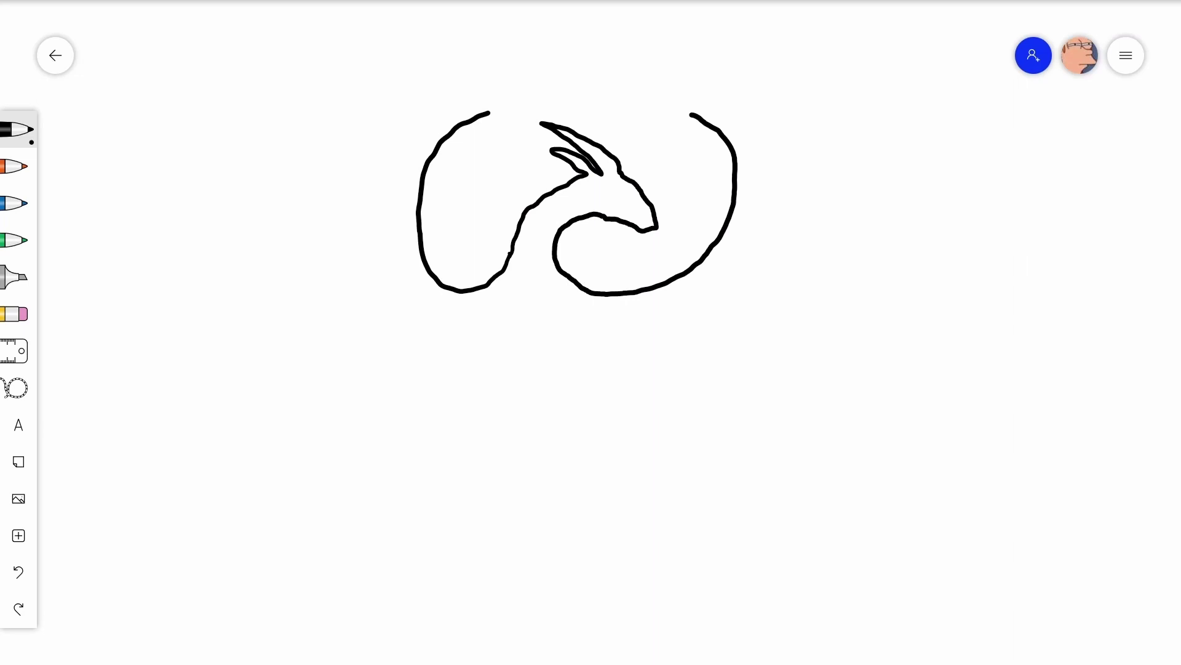
mouse_move(490, 113)
mouse_down()
mouse_move(416, 126)
mouse_move(312, 185)
mouse_move(255, 255)
mouse_move(239, 310)
mouse_up()
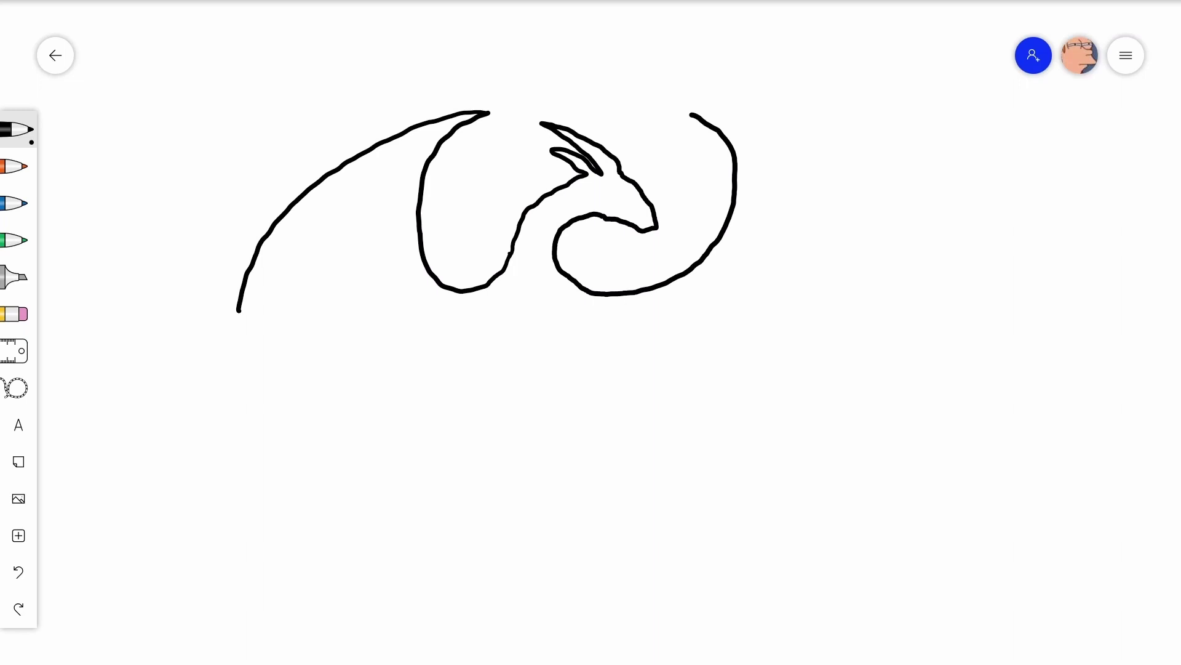
mouse_move(692, 114)
mouse_down()
mouse_move(738, 120)
mouse_move(817, 165)
mouse_move(889, 272)
mouse_move(898, 337)
mouse_up()
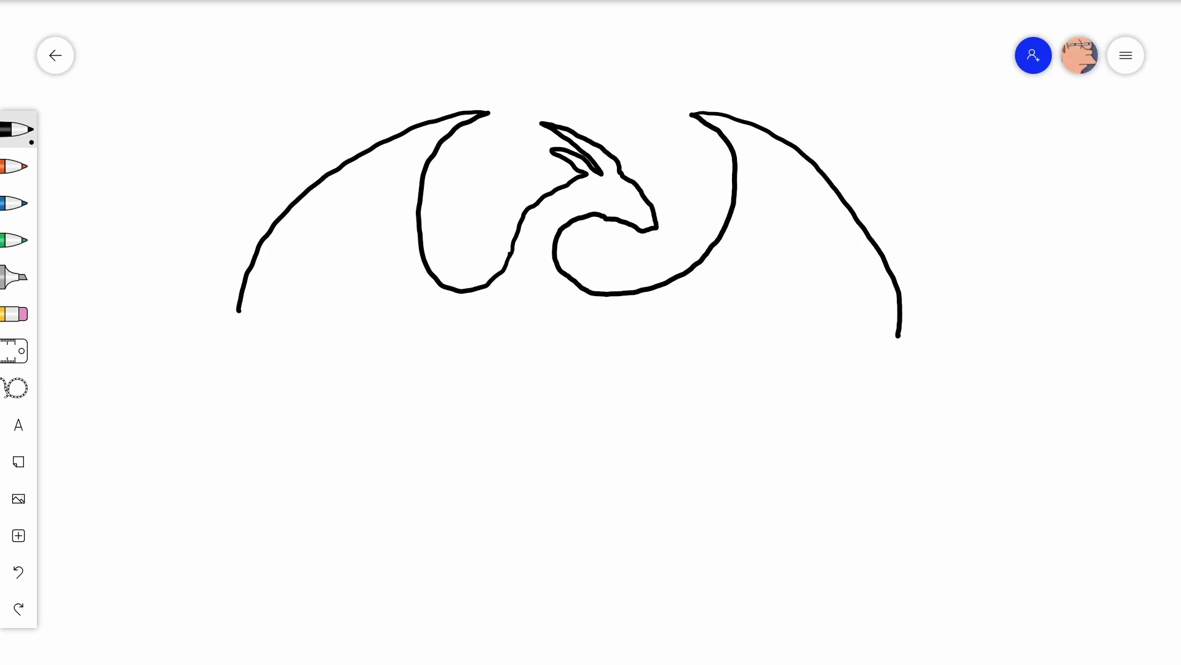
Step: Draw the scalloped lower edges of the wings, with three arcs on the left wing and two on the right
mouse_move(240, 311)
mouse_down()
mouse_move(299, 289)
mouse_move(327, 300)
mouse_move(357, 336)
mouse_move(341, 373)
mouse_move(374, 346)
mouse_move(413, 344)
mouse_move(438, 359)
mouse_move(456, 413)
mouse_up()
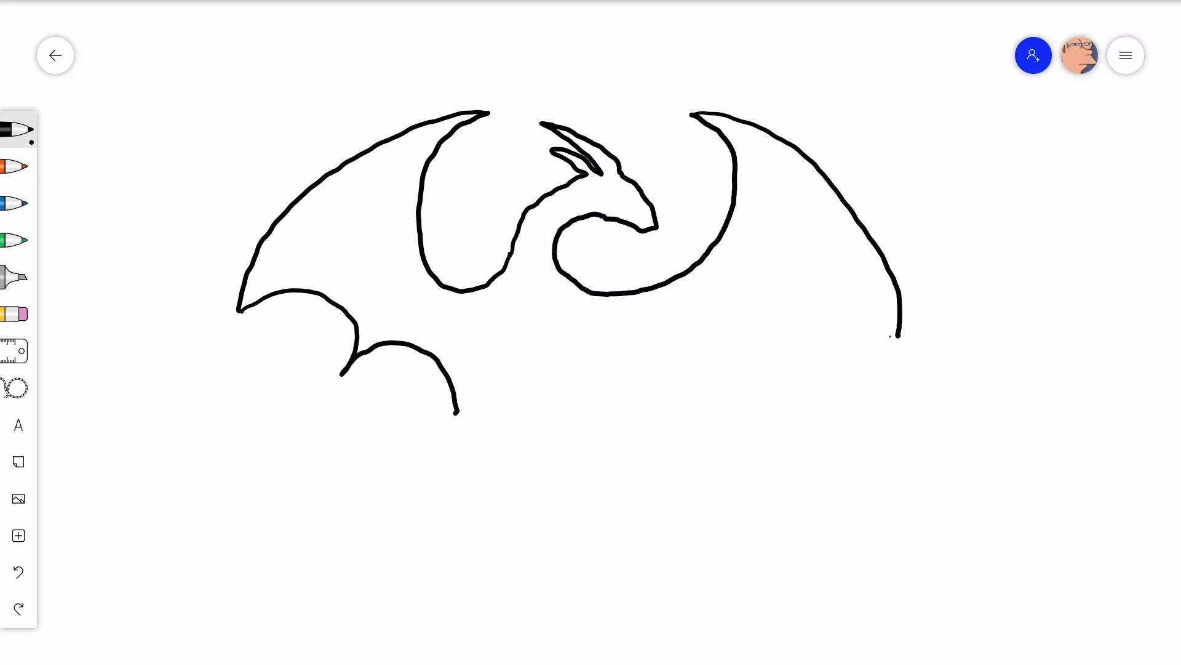
mouse_move(891, 336)
mouse_down()
mouse_move(869, 299)
mouse_move(829, 288)
mouse_move(775, 318)
mouse_move(770, 356)
mouse_move(737, 320)
mouse_move(677, 331)
mouse_move(657, 344)
mouse_move(637, 397)
mouse_up()
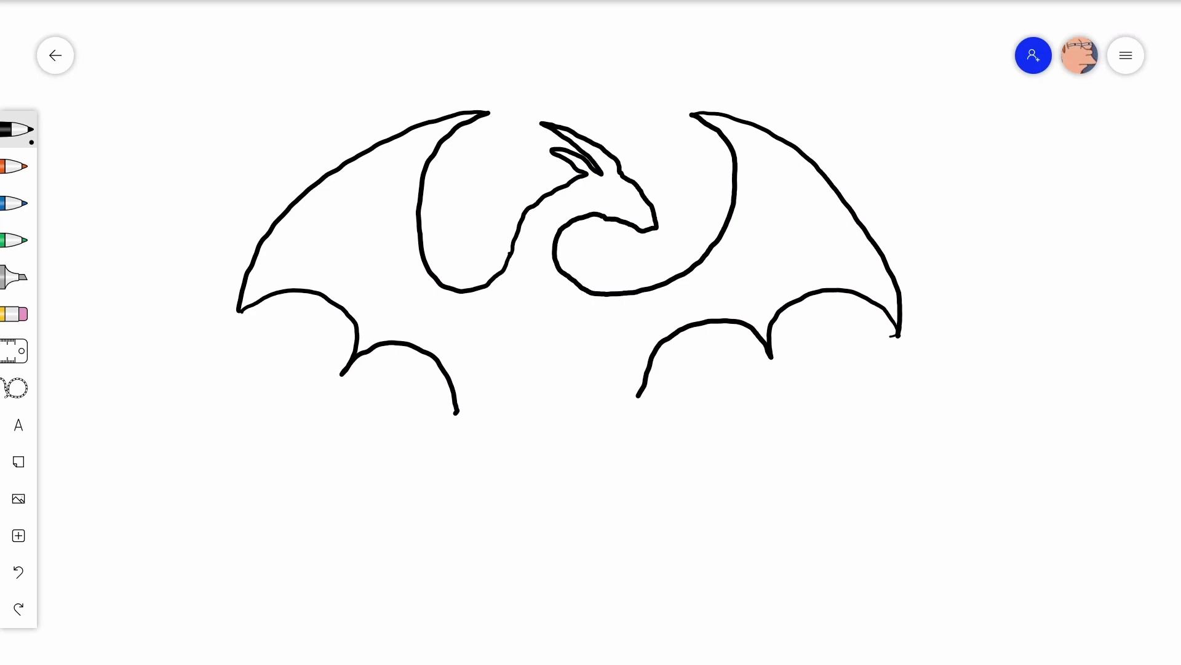
mouse_move(456, 411)
mouse_down()
mouse_move(494, 361)
mouse_move(521, 357)
mouse_move(542, 399)
mouse_move(527, 469)
mouse_up()
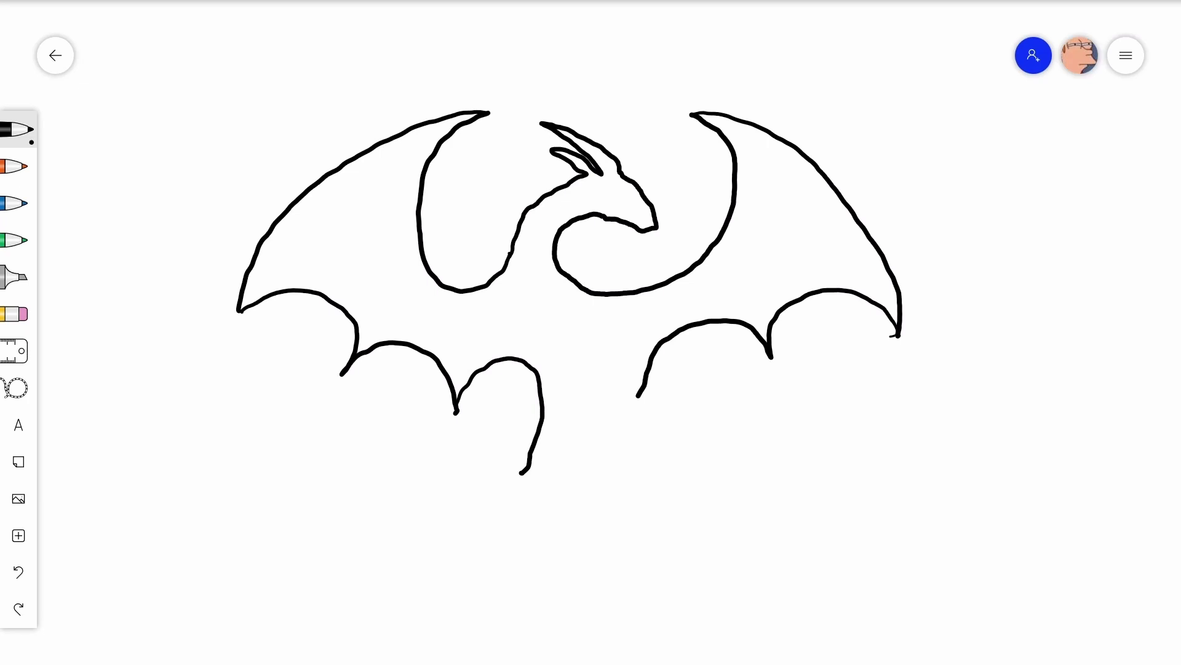
Step: Draw the long tail curving to the right, the small remaining arc of the right wing, and a barbed tail tip
mouse_move(519, 475)
mouse_down()
mouse_move(495, 551)
mouse_move(518, 600)
mouse_move(609, 619)
mouse_move(687, 600)
mouse_move(715, 572)
mouse_up()
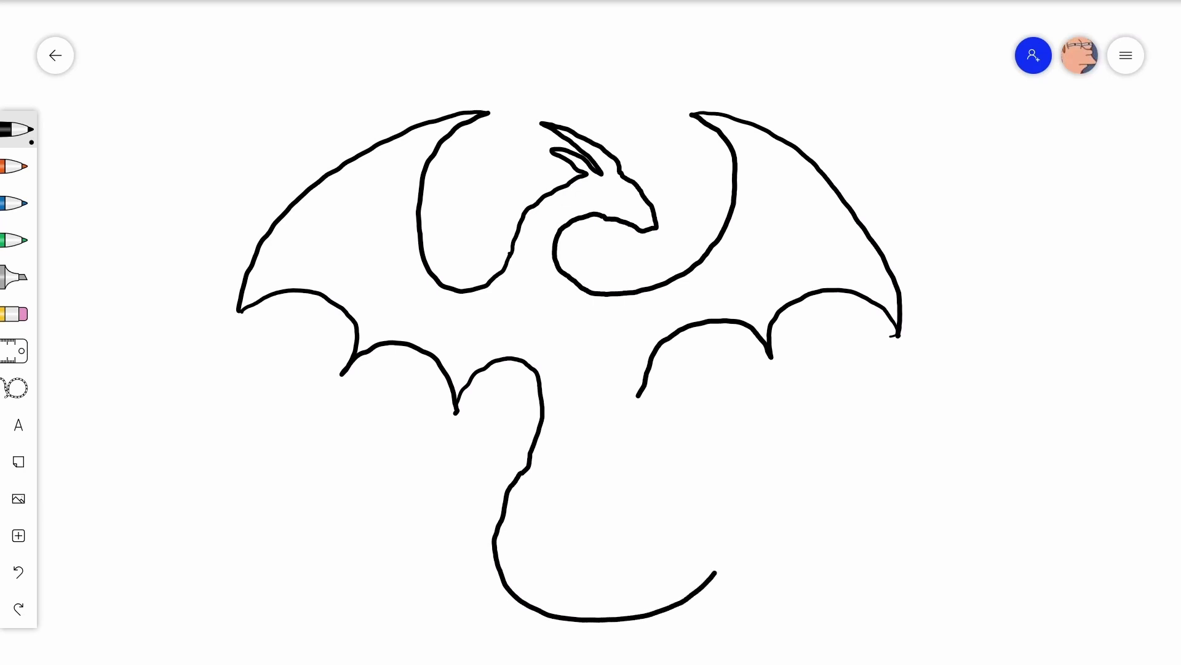
mouse_move(642, 386)
mouse_down()
mouse_move(619, 359)
mouse_move(590, 374)
mouse_move(524, 504)
mouse_move(517, 552)
mouse_move(524, 574)
mouse_move(578, 605)
mouse_move(668, 586)
mouse_up()
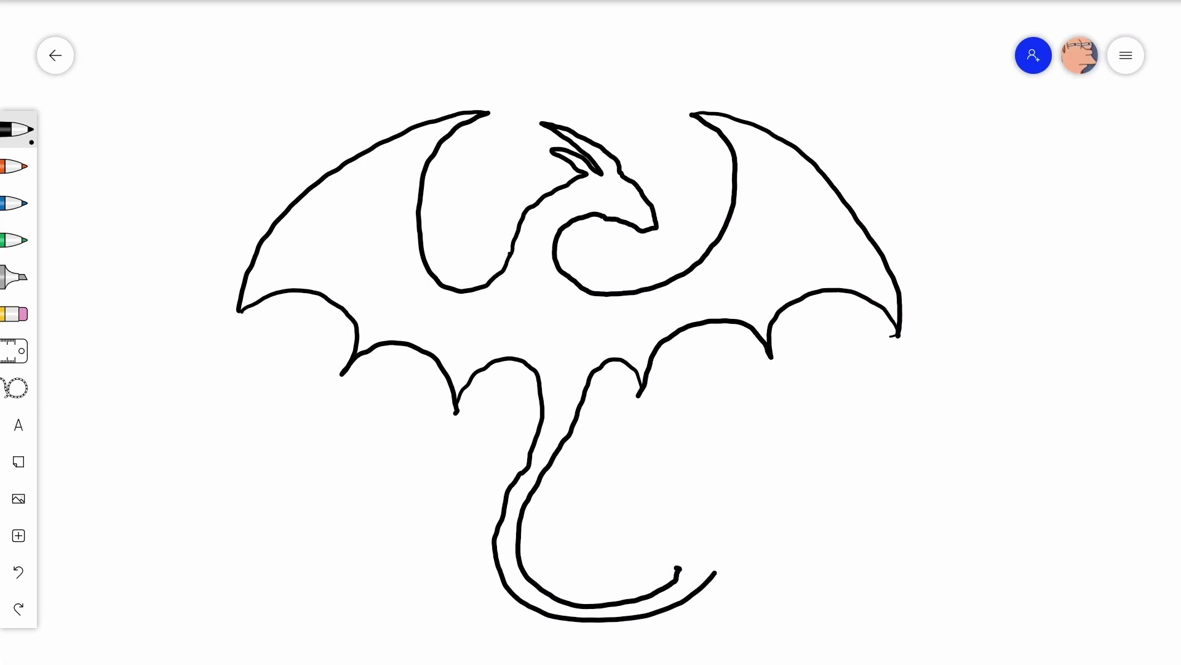
mouse_move(677, 568)
mouse_down()
mouse_move(678, 592)
mouse_move(704, 581)
mouse_up()
Step: Fill the dragon's left wing with the dark gray highlighter, from its outer tip to the base of the neck
click(15, 277)
click(15, 277)
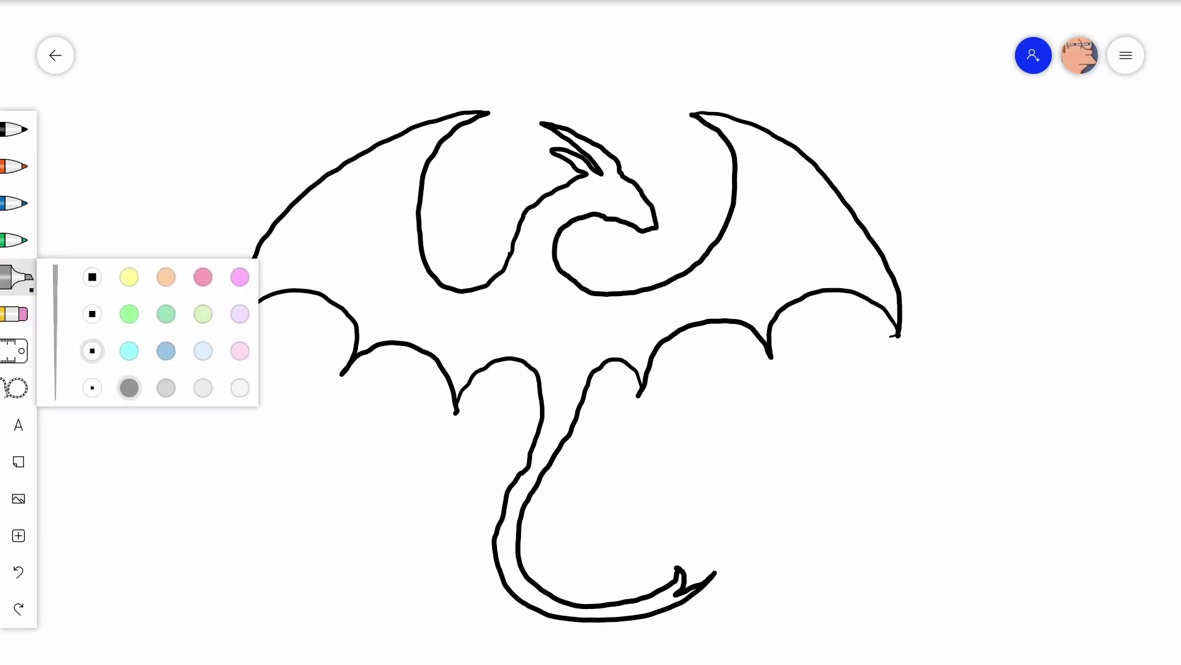
mouse_move(354, 205)
mouse_down()
mouse_move(428, 142)
mouse_move(357, 179)
mouse_move(467, 117)
mouse_move(325, 206)
mouse_move(400, 139)
mouse_move(302, 212)
mouse_move(394, 177)
mouse_move(366, 210)
mouse_move(440, 145)
mouse_move(400, 221)
mouse_move(357, 255)
mouse_move(351, 206)
mouse_move(307, 267)
mouse_move(280, 277)
mouse_move(301, 208)
mouse_move(253, 275)
mouse_move(265, 289)
mouse_move(253, 299)
mouse_move(280, 280)
mouse_move(242, 303)
mouse_up()
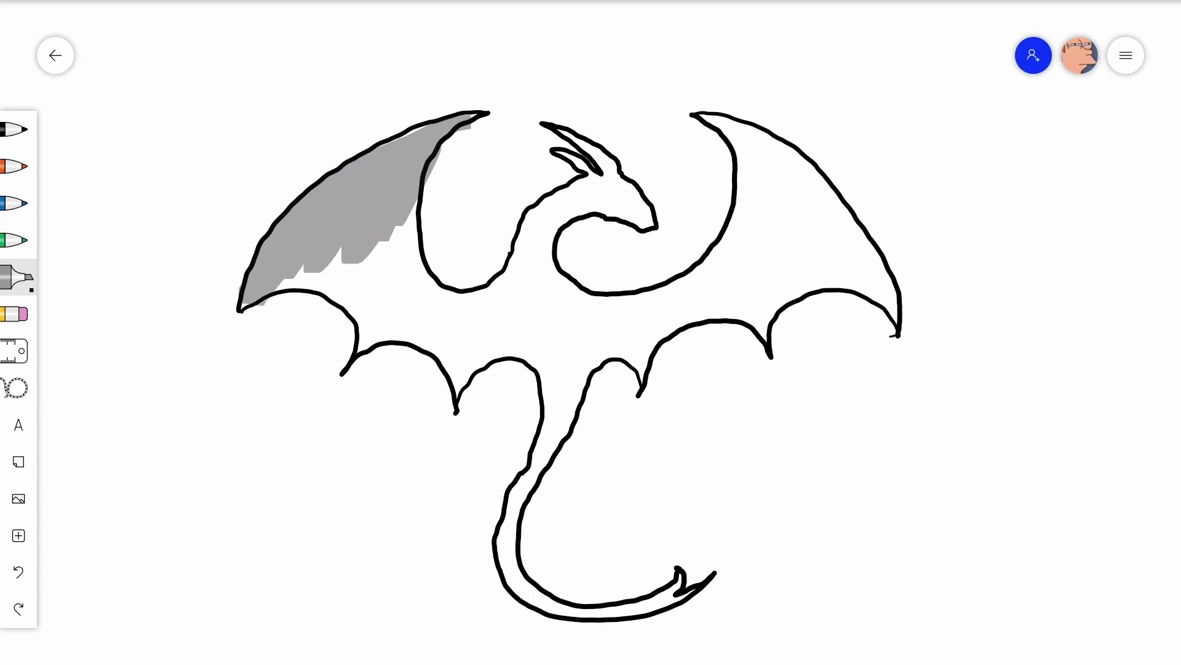
mouse_move(297, 276)
mouse_down()
mouse_move(338, 252)
mouse_move(319, 273)
mouse_move(375, 260)
mouse_move(344, 284)
mouse_move(400, 228)
mouse_move(384, 283)
mouse_move(399, 276)
mouse_move(409, 212)
mouse_up()
mouse_move(404, 264)
mouse_down()
mouse_move(413, 201)
mouse_move(411, 301)
mouse_move(369, 288)
mouse_move(341, 305)
mouse_move(305, 285)
mouse_move(359, 303)
mouse_move(320, 296)
mouse_move(387, 333)
mouse_move(360, 344)
mouse_move(373, 349)
mouse_up()
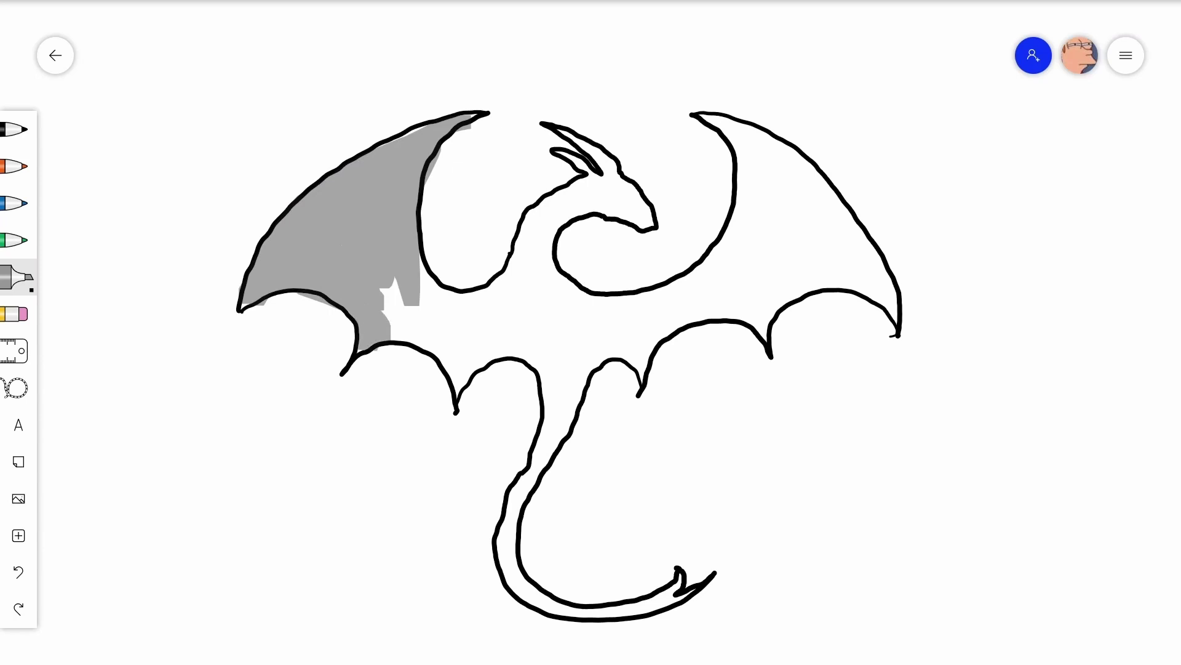
mouse_move(386, 280)
mouse_down()
mouse_move(394, 320)
mouse_move(421, 343)
mouse_up()
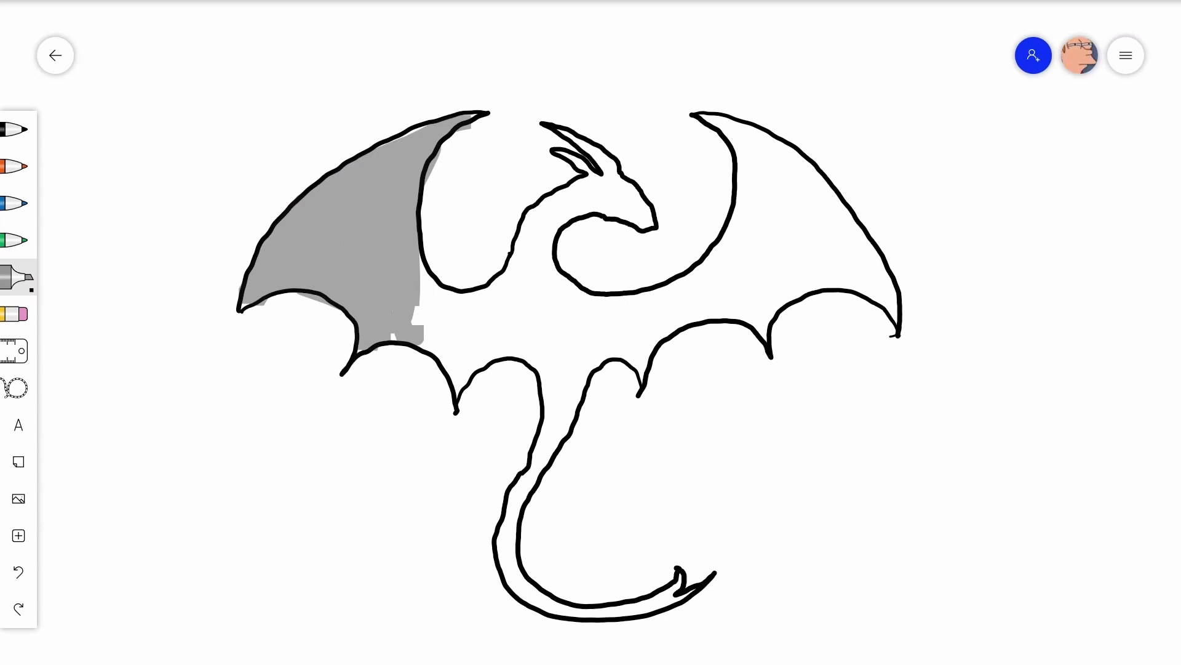
mouse_move(418, 268)
mouse_down()
mouse_move(425, 342)
mouse_move(432, 315)
mouse_move(442, 349)
mouse_move(443, 312)
mouse_move(461, 327)
mouse_move(435, 288)
mouse_move(473, 320)
mouse_move(472, 297)
mouse_move(483, 317)
mouse_up()
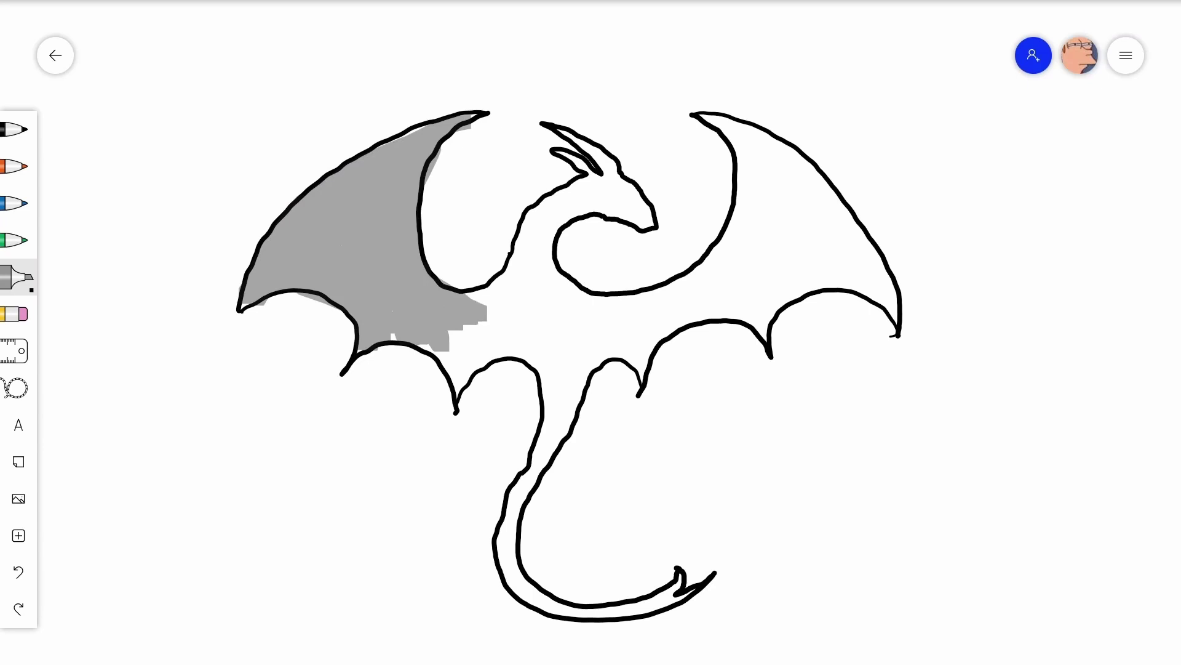
drag(391, 334, 395, 340)
mouse_move(425, 356)
mouse_down()
mouse_move(459, 393)
mouse_move(486, 326)
mouse_move(461, 347)
mouse_move(502, 338)
mouse_move(498, 302)
mouse_move(474, 296)
mouse_move(507, 288)
mouse_move(545, 219)
mouse_move(520, 243)
mouse_move(517, 290)
mouse_up()
Step: Fill the dragon's neck, horns and head with the gray highlighter
mouse_move(523, 233)
mouse_down()
mouse_move(606, 185)
mouse_move(578, 208)
mouse_move(594, 174)
mouse_move(573, 158)
mouse_move(609, 179)
mouse_move(616, 167)
mouse_move(561, 133)
mouse_up()
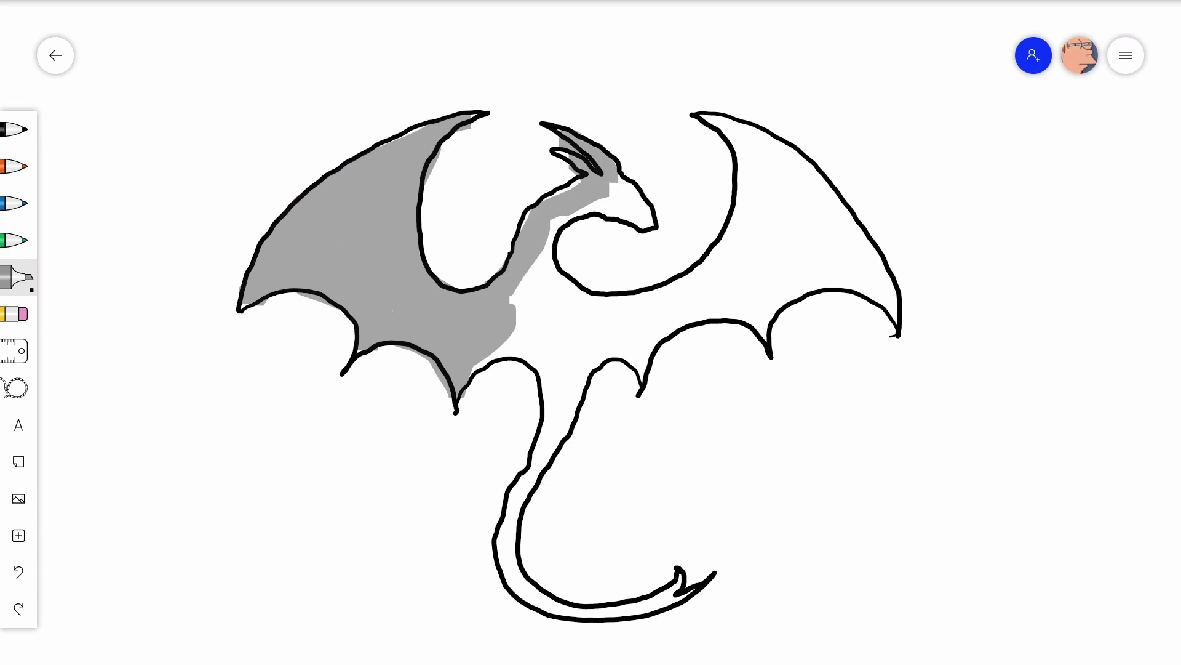
mouse_move(610, 182)
mouse_down()
mouse_move(603, 204)
mouse_move(641, 225)
mouse_move(625, 178)
mouse_up()
mouse_move(650, 225)
mouse_down()
mouse_move(632, 187)
mouse_move(552, 228)
mouse_up()
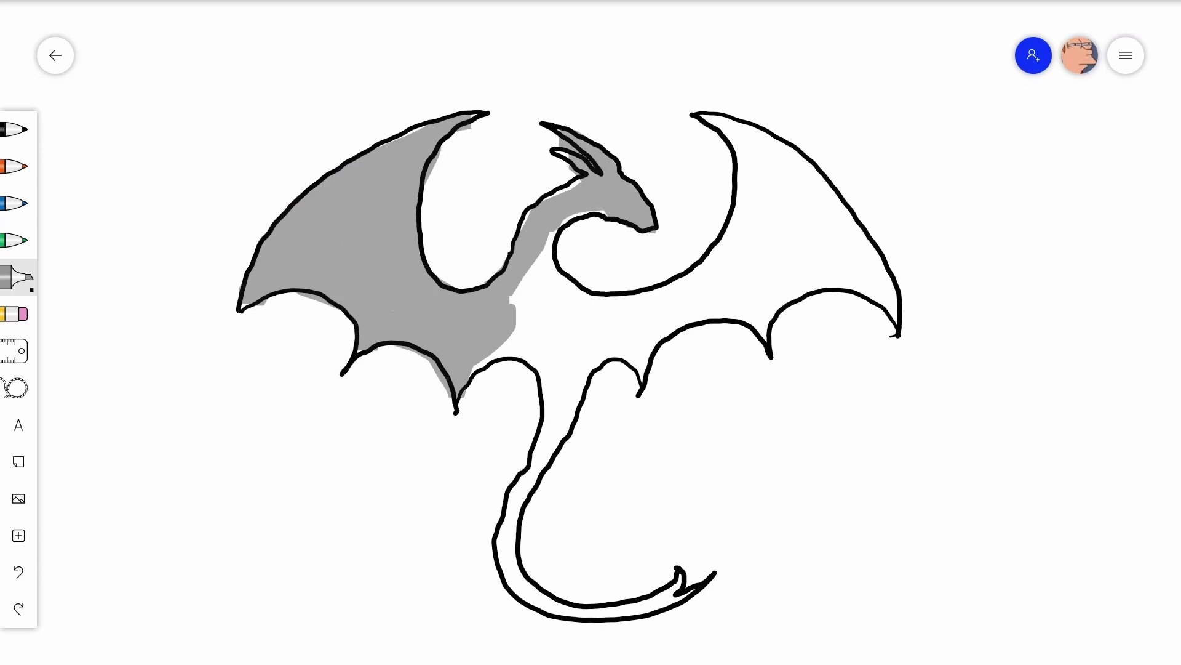
mouse_move(578, 182)
mouse_down()
mouse_move(548, 198)
mouse_move(570, 219)
mouse_up()
Step: Fill the dragon's chest, central body and full tail with the gray highlighter
mouse_move(512, 276)
mouse_down()
mouse_move(517, 314)
mouse_move(555, 232)
mouse_move(524, 310)
mouse_up()
mouse_move(548, 257)
mouse_down()
mouse_move(519, 327)
mouse_move(528, 318)
mouse_move(471, 378)
mouse_move(501, 352)
mouse_move(542, 360)
mouse_move(523, 340)
mouse_move(559, 361)
mouse_move(537, 302)
mouse_move(551, 298)
mouse_move(553, 262)
mouse_move(569, 351)
mouse_move(560, 274)
mouse_move(584, 326)
mouse_move(570, 283)
mouse_move(591, 317)
mouse_move(602, 298)
mouse_move(676, 294)
mouse_move(615, 309)
mouse_move(563, 381)
mouse_move(544, 363)
mouse_move(529, 372)
mouse_move(569, 405)
mouse_move(546, 405)
mouse_up()
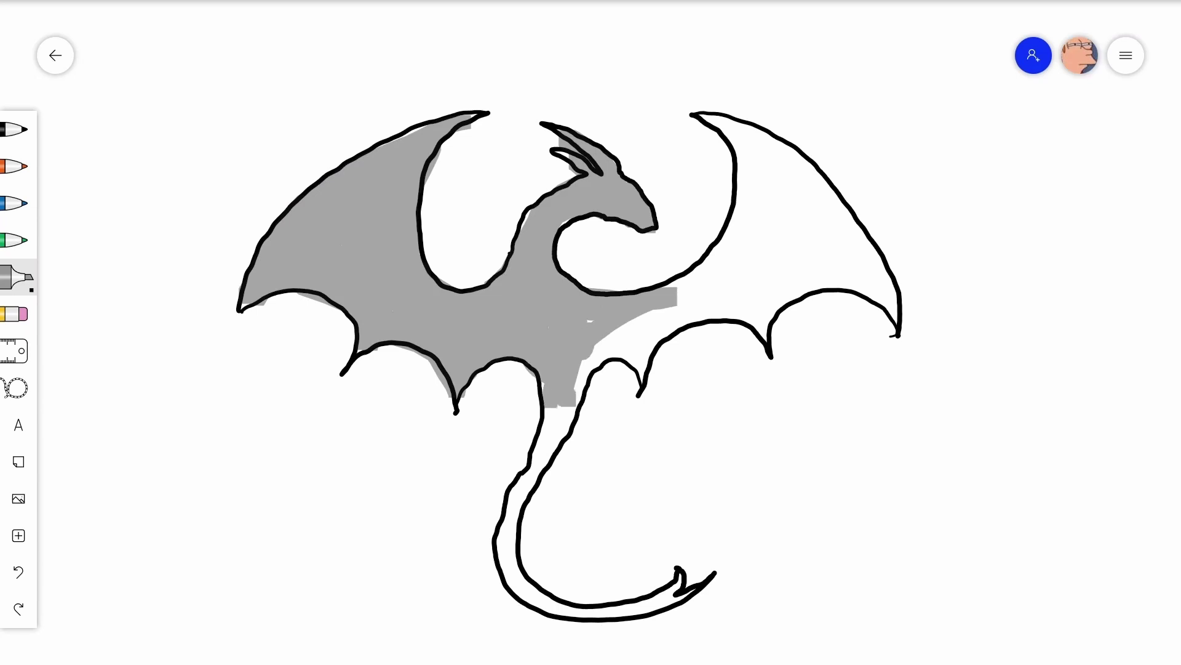
mouse_move(592, 348)
mouse_down()
mouse_move(501, 524)
mouse_move(509, 573)
mouse_move(545, 611)
mouse_move(572, 619)
mouse_move(671, 600)
mouse_move(698, 573)
mouse_up()
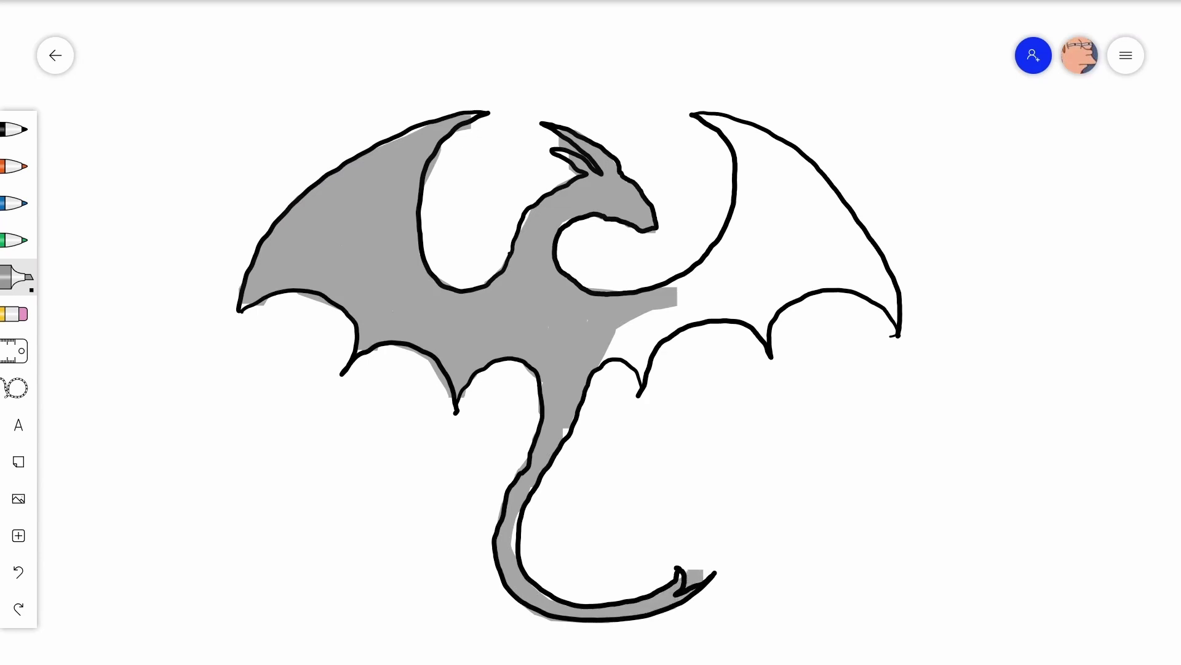
Step: Fill the dragon's right wing with the gray highlighter, including the white gaps left inside it
mouse_move(618, 344)
mouse_down()
mouse_move(637, 333)
mouse_move(609, 357)
mouse_move(665, 313)
mouse_move(616, 336)
mouse_move(674, 310)
mouse_move(643, 369)
mouse_move(698, 304)
mouse_move(729, 296)
mouse_move(677, 326)
mouse_move(753, 286)
mouse_move(754, 299)
mouse_move(714, 314)
mouse_move(753, 304)
mouse_move(720, 314)
mouse_move(760, 317)
mouse_move(766, 333)
mouse_move(766, 307)
mouse_move(774, 332)
mouse_move(763, 280)
mouse_move(677, 297)
mouse_move(732, 258)
mouse_move(767, 270)
mouse_move(783, 296)
mouse_move(872, 274)
mouse_move(861, 290)
mouse_move(803, 290)
mouse_move(893, 313)
mouse_move(886, 282)
mouse_move(846, 252)
mouse_move(774, 270)
mouse_move(837, 240)
mouse_move(708, 265)
mouse_move(708, 243)
mouse_move(741, 212)
mouse_move(756, 151)
mouse_move(704, 117)
mouse_move(739, 203)
mouse_move(748, 160)
mouse_move(773, 228)
mouse_move(768, 176)
mouse_up()
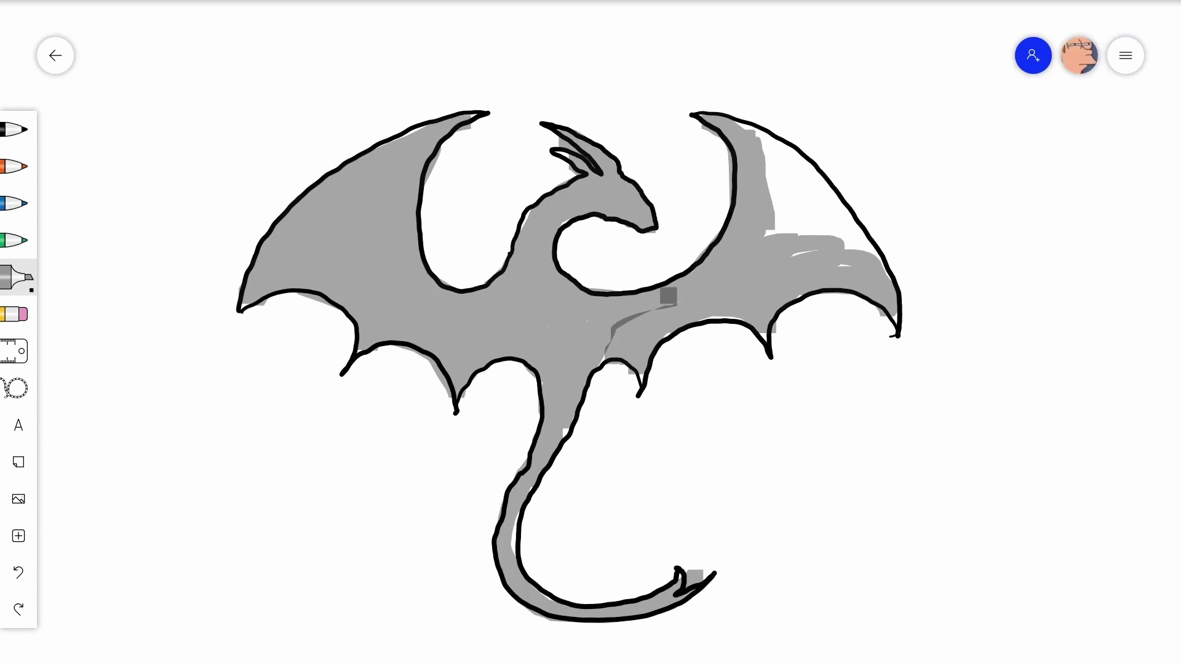
mouse_move(737, 123)
mouse_down()
mouse_move(824, 200)
mouse_move(778, 169)
mouse_move(798, 158)
mouse_move(854, 249)
mouse_move(768, 169)
mouse_move(788, 232)
mouse_up()
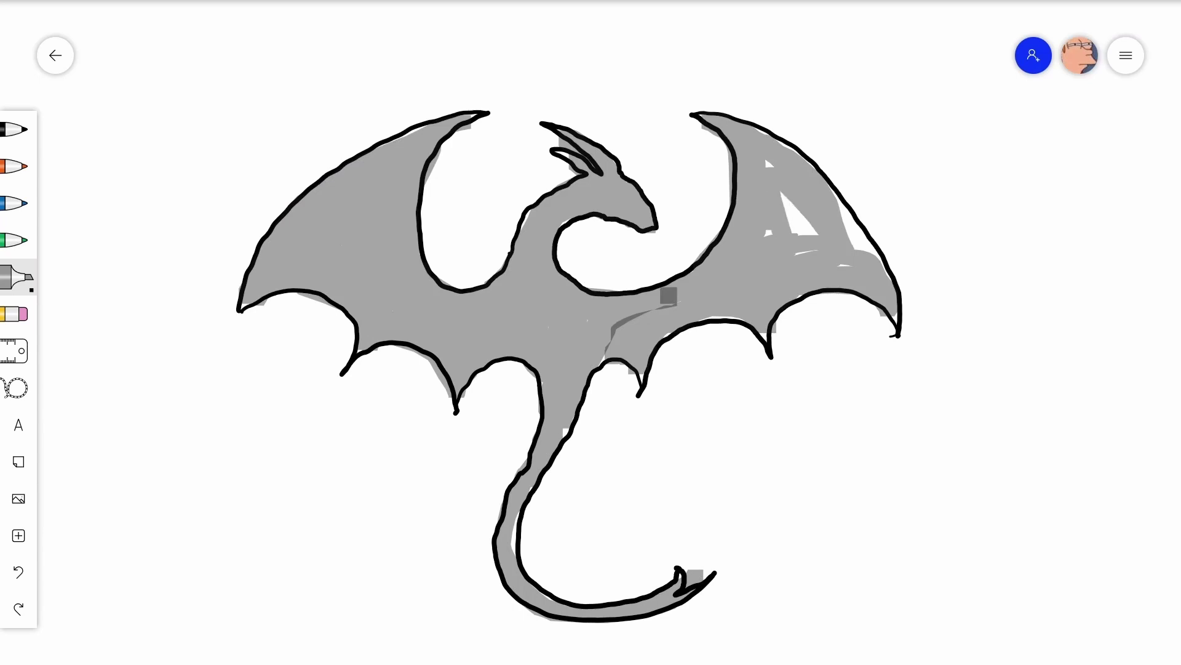
mouse_move(768, 161)
mouse_down()
mouse_move(788, 222)
mouse_move(772, 235)
mouse_up()
mouse_move(783, 195)
mouse_down()
mouse_move(800, 234)
mouse_move(860, 247)
mouse_up()
drag(831, 188, 873, 252)
drag(735, 177, 735, 195)
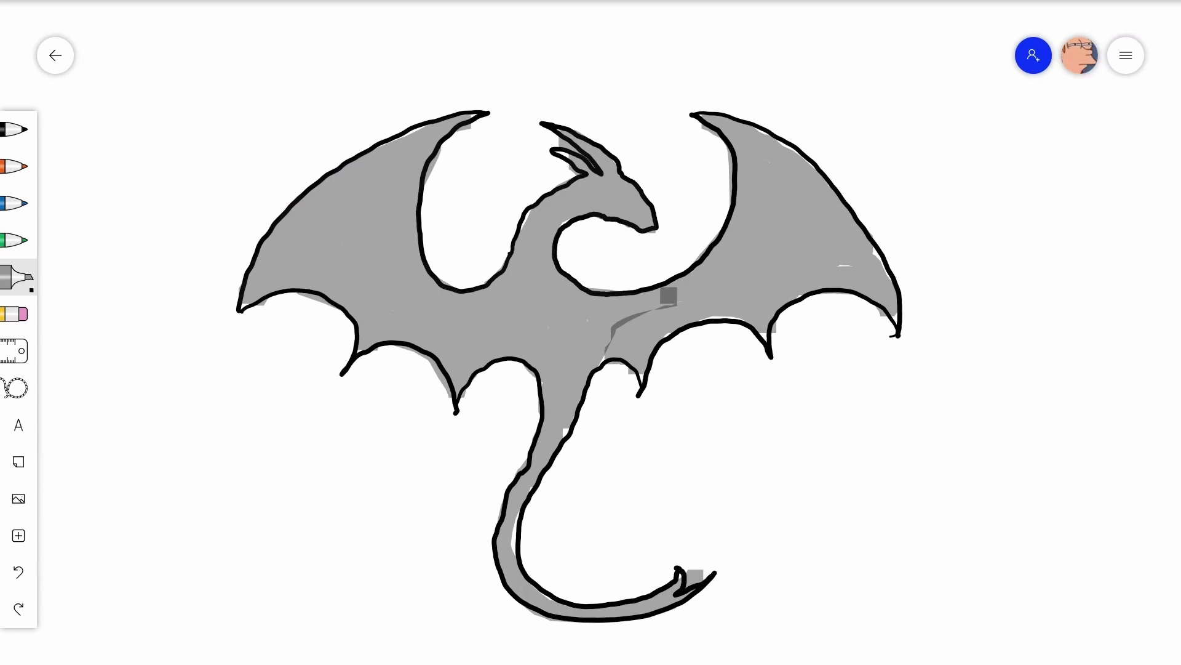
Step: Add a second layer of gray shading along both wings' scalloped lower edges, the upper tail, and the jaw and throat
mouse_move(236, 307)
mouse_down()
mouse_move(263, 289)
mouse_move(342, 290)
mouse_move(363, 360)
mouse_move(382, 340)
mouse_move(440, 338)
mouse_move(459, 376)
mouse_move(449, 395)
mouse_move(505, 348)
mouse_move(527, 350)
mouse_move(547, 380)
mouse_move(541, 441)
mouse_move(492, 534)
mouse_up()
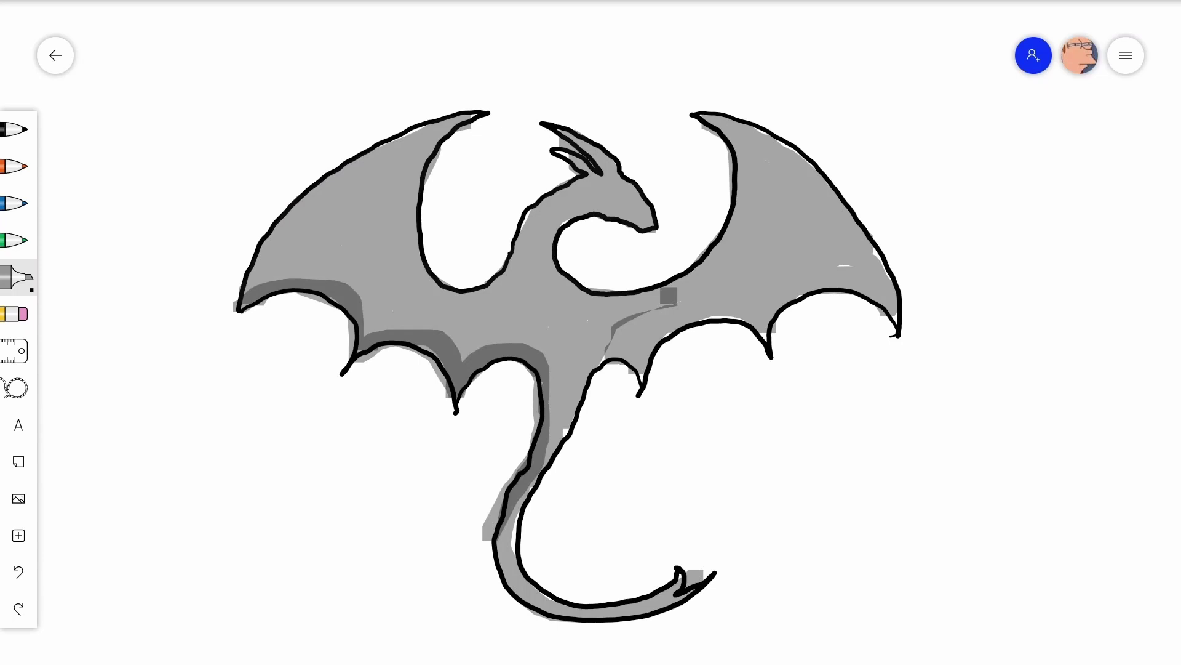
mouse_move(586, 380)
mouse_down()
mouse_move(608, 349)
mouse_move(630, 345)
mouse_move(643, 370)
mouse_move(634, 378)
mouse_move(699, 303)
mouse_move(735, 305)
mouse_move(763, 326)
mouse_move(794, 285)
mouse_move(831, 275)
mouse_move(867, 282)
mouse_move(892, 330)
mouse_up()
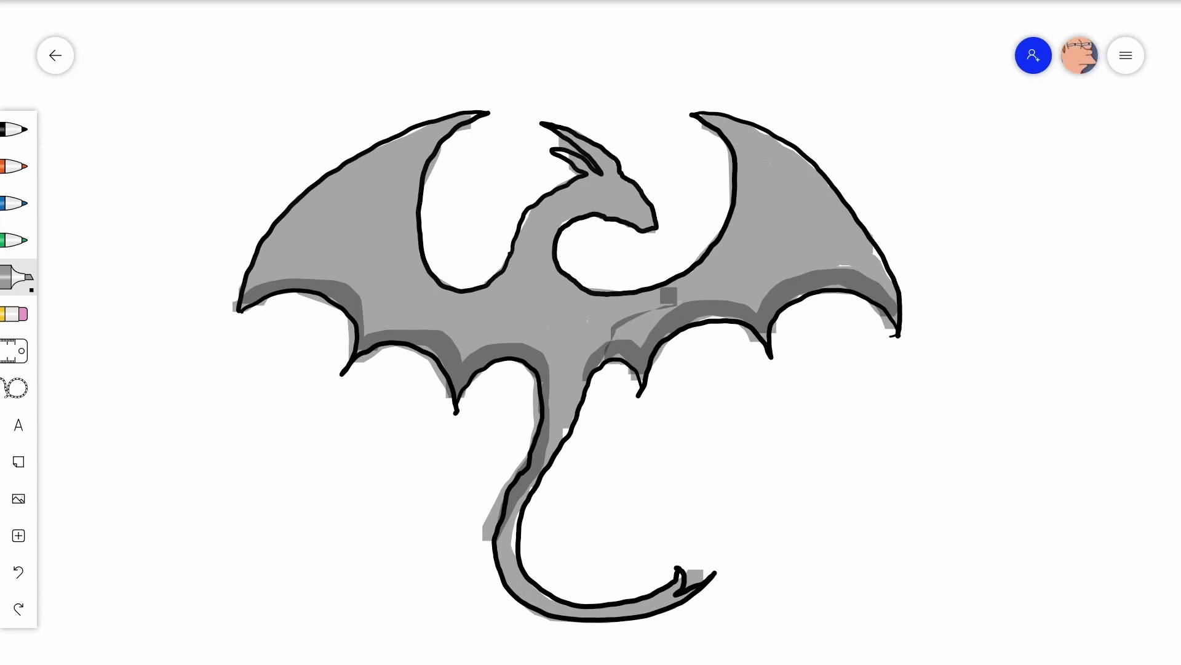
mouse_move(644, 226)
mouse_down()
mouse_move(586, 206)
mouse_move(545, 234)
mouse_move(543, 283)
mouse_move(598, 299)
mouse_up()
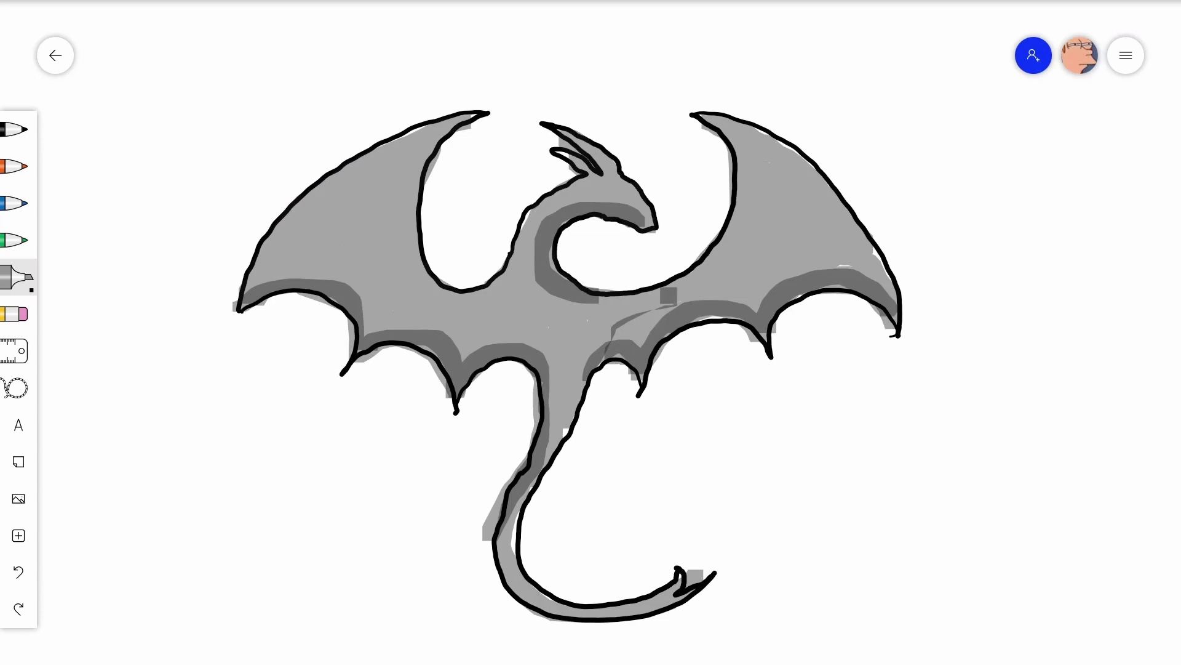
Step: Draw a small angular eye on the dragon's head with the black pen
click(15, 129)
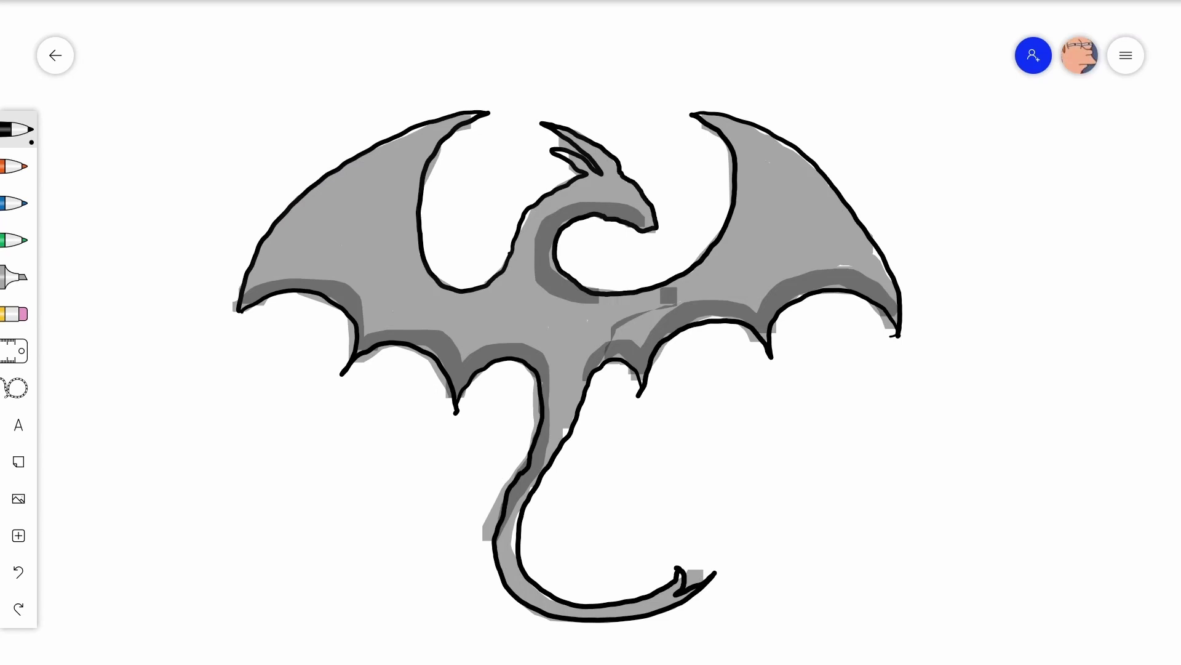
drag(607, 191, 615, 189)
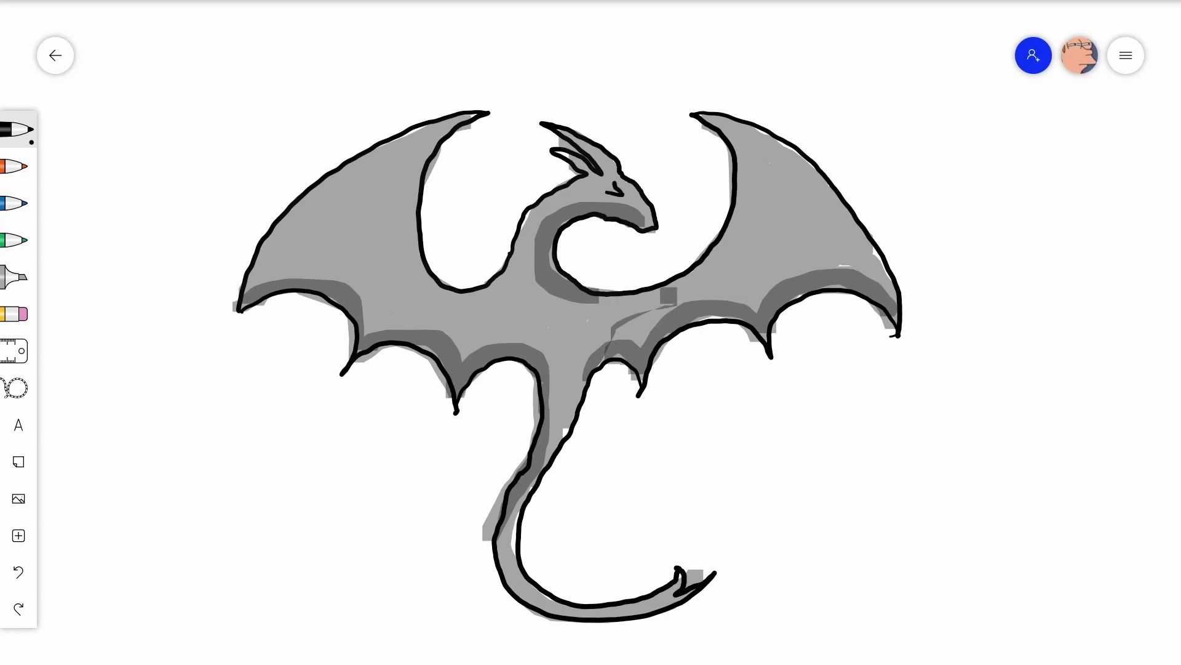